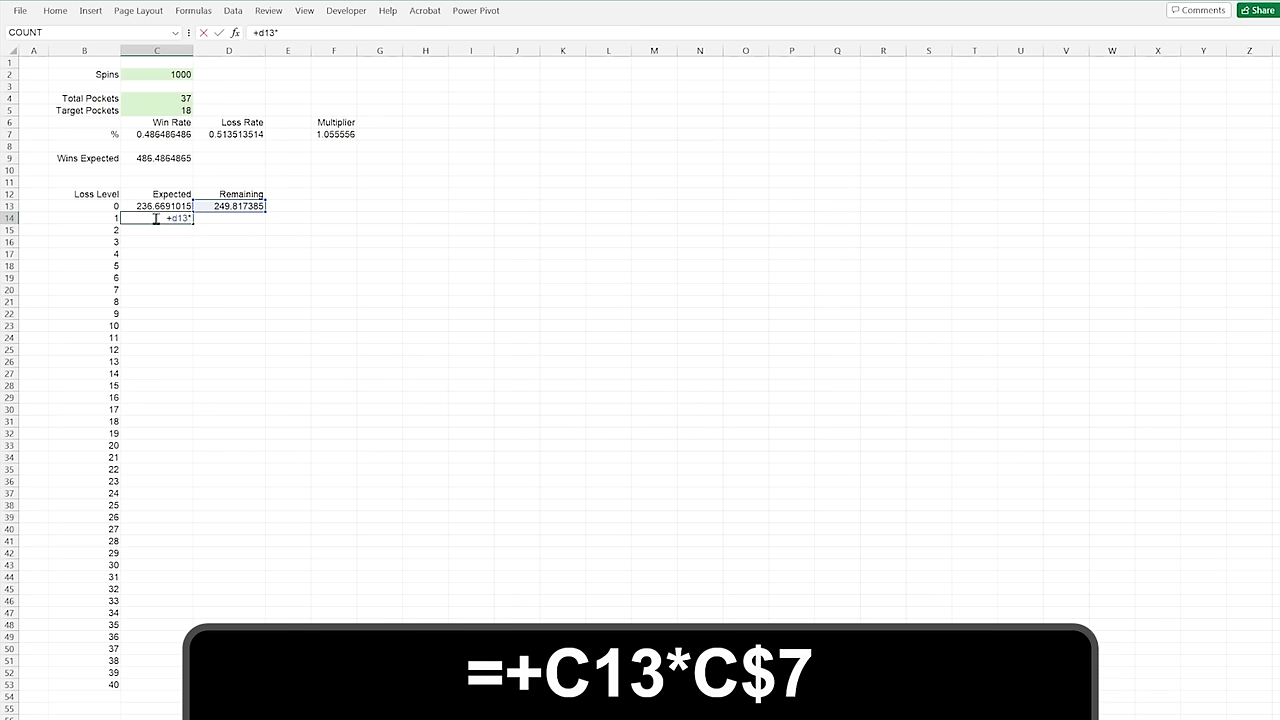
Enter =+D13*C$7 in C14 and =+D13-C14 in D14, and fill both formulas down to loss level 40 in row 53
key("Return")
left_click(255, 218)
type("+d13-c1")
type("3")
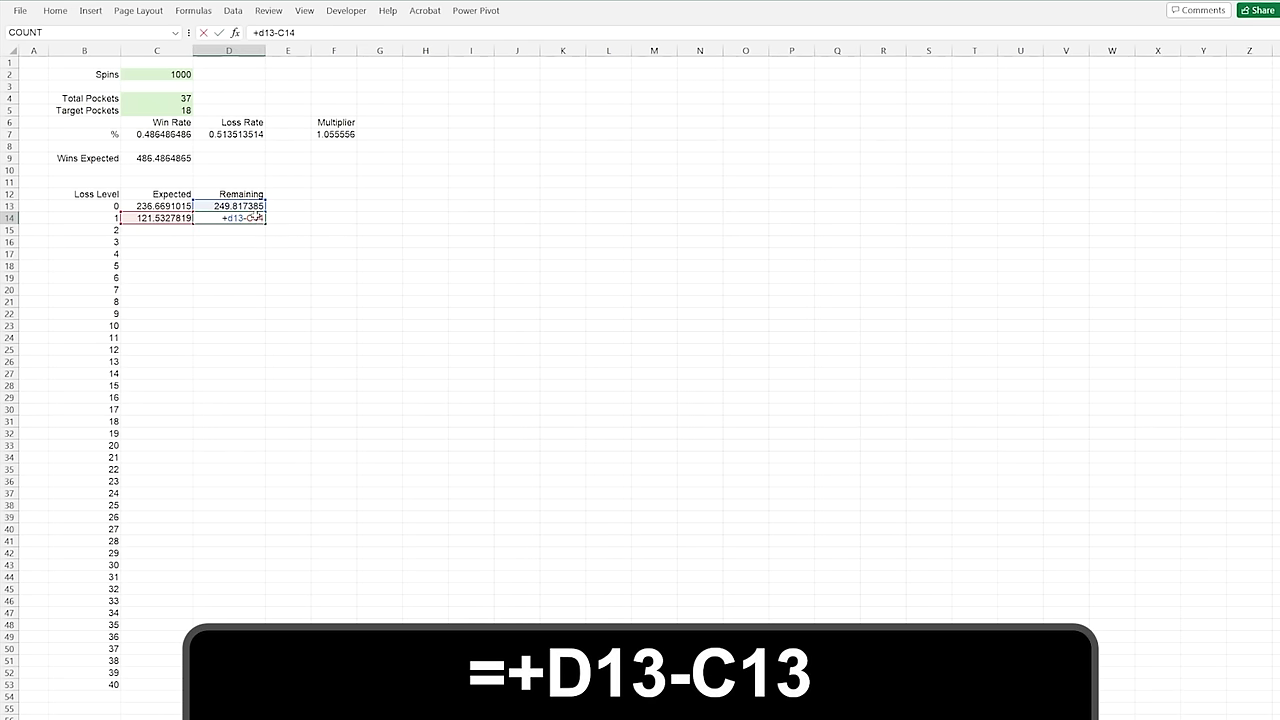
key("Return")
left_click_drag(170, 218, 230, 218)
left_click_drag(265, 223, 297, 691)
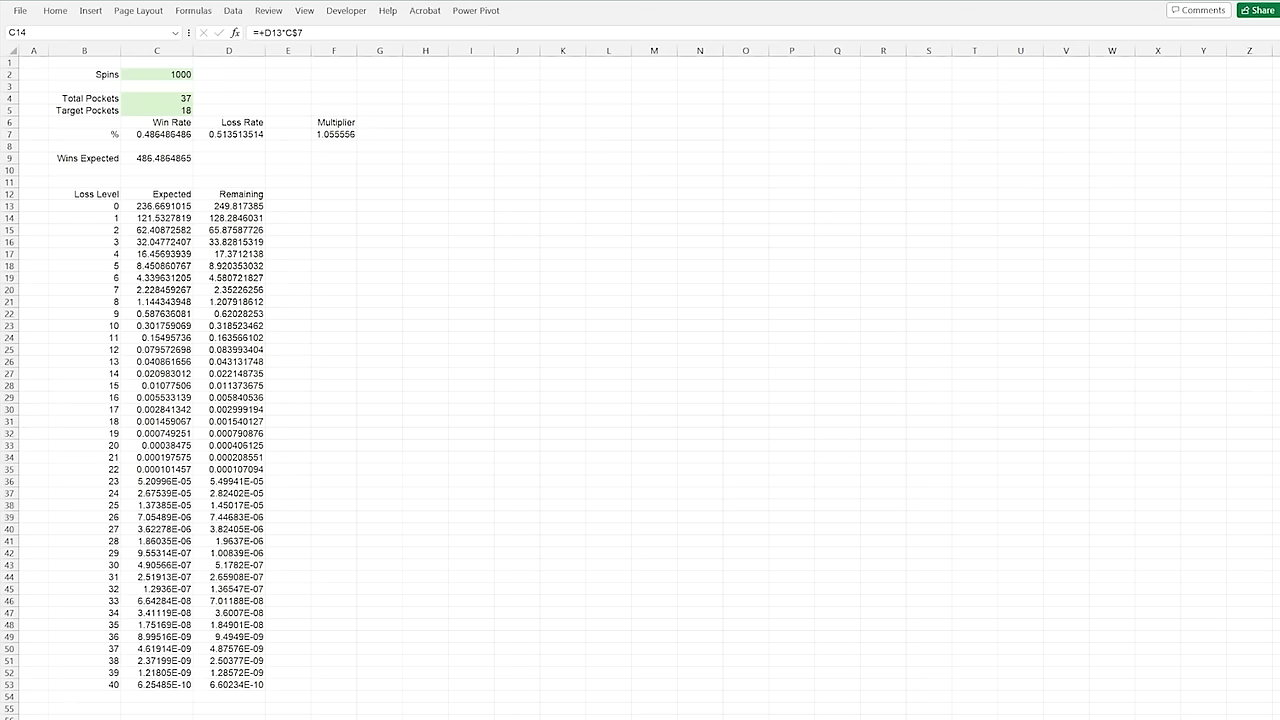
Format the Expected and Remaining values in C13:D53 as Number with two decimal places
left_click_drag(240, 685, 160, 206)
right_click(250, 258)
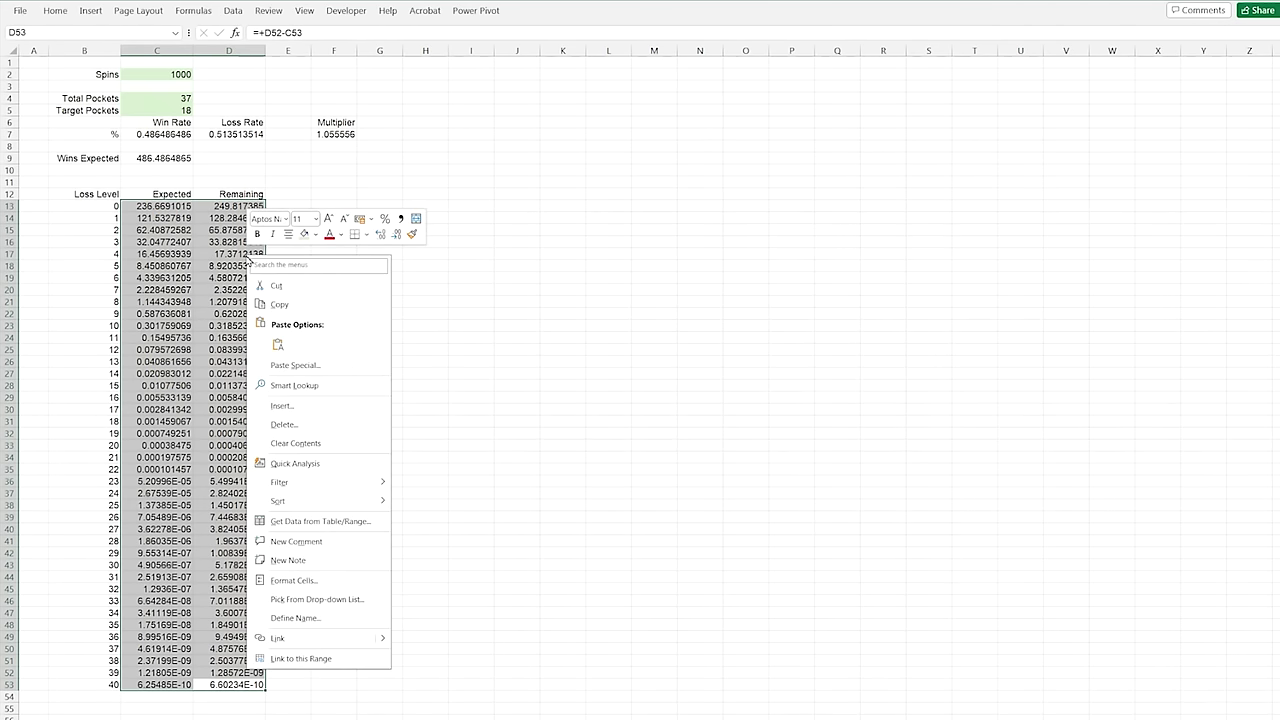
left_click(294, 580)
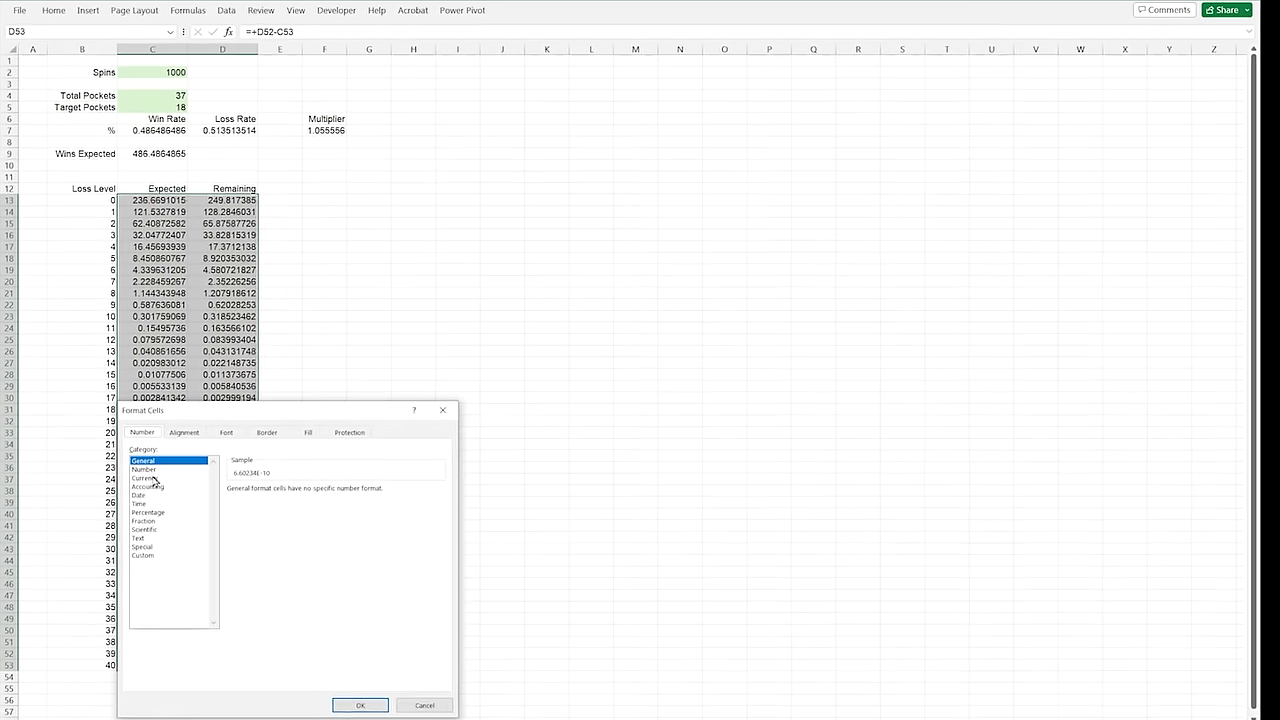
left_click(143, 469)
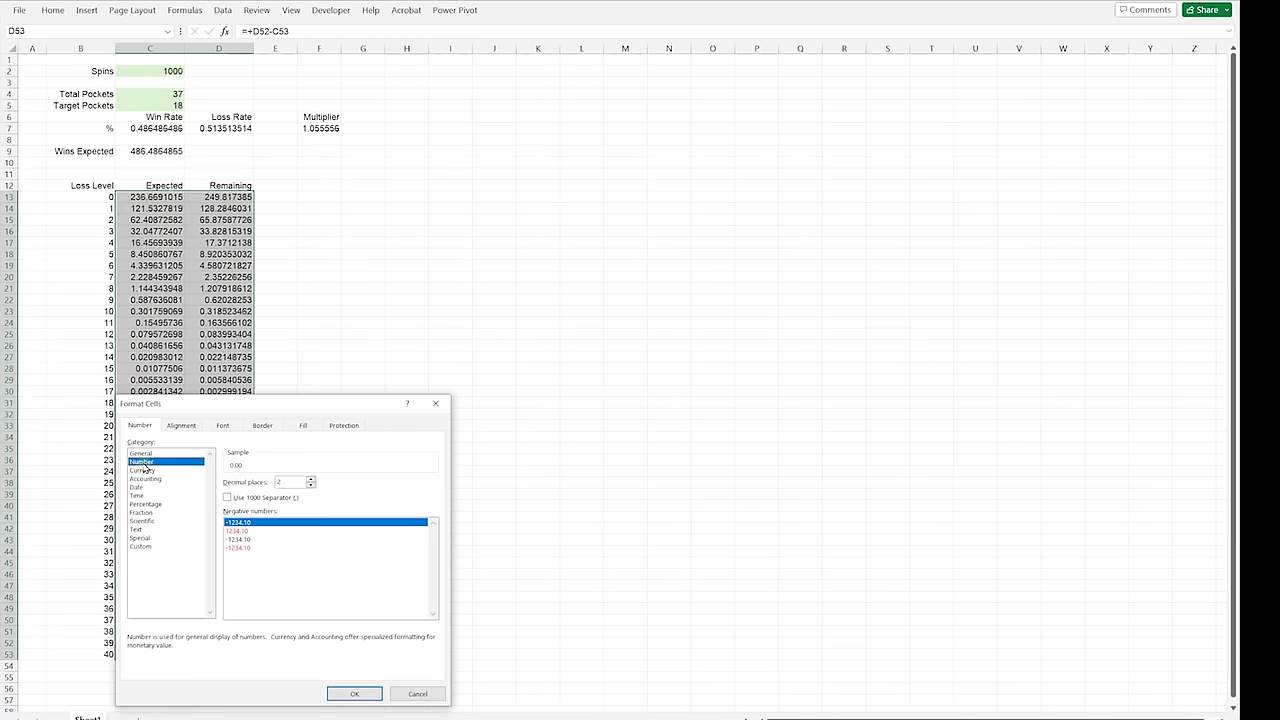
left_click(360, 705)
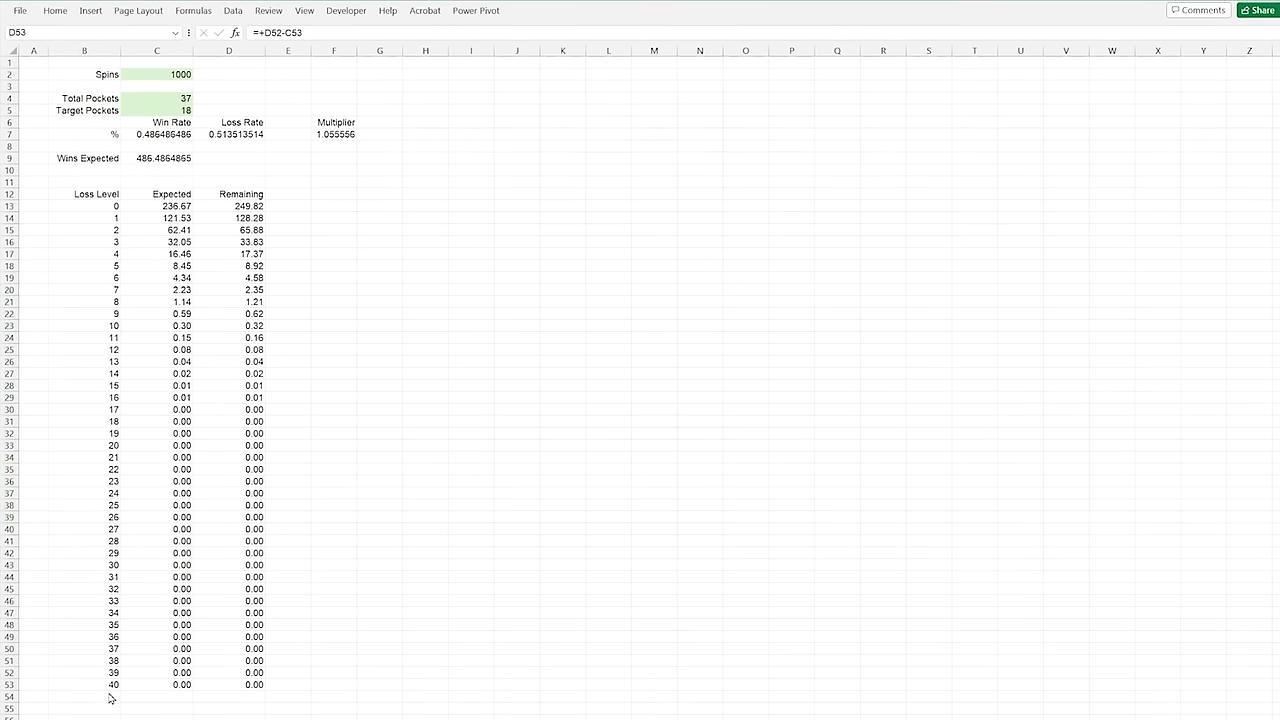
Total the Expected column in C55 with =SUM(C13:C54)
left_click(146, 710)
left_click(193, 10)
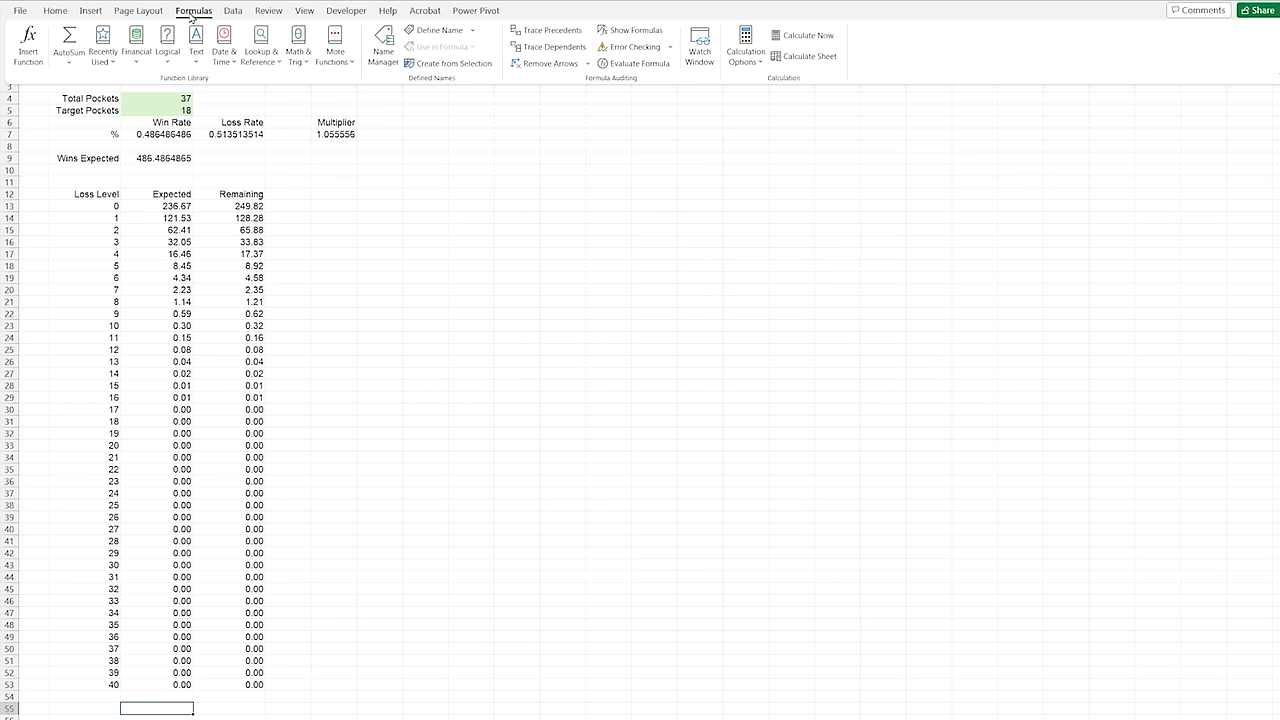
left_click(71, 62)
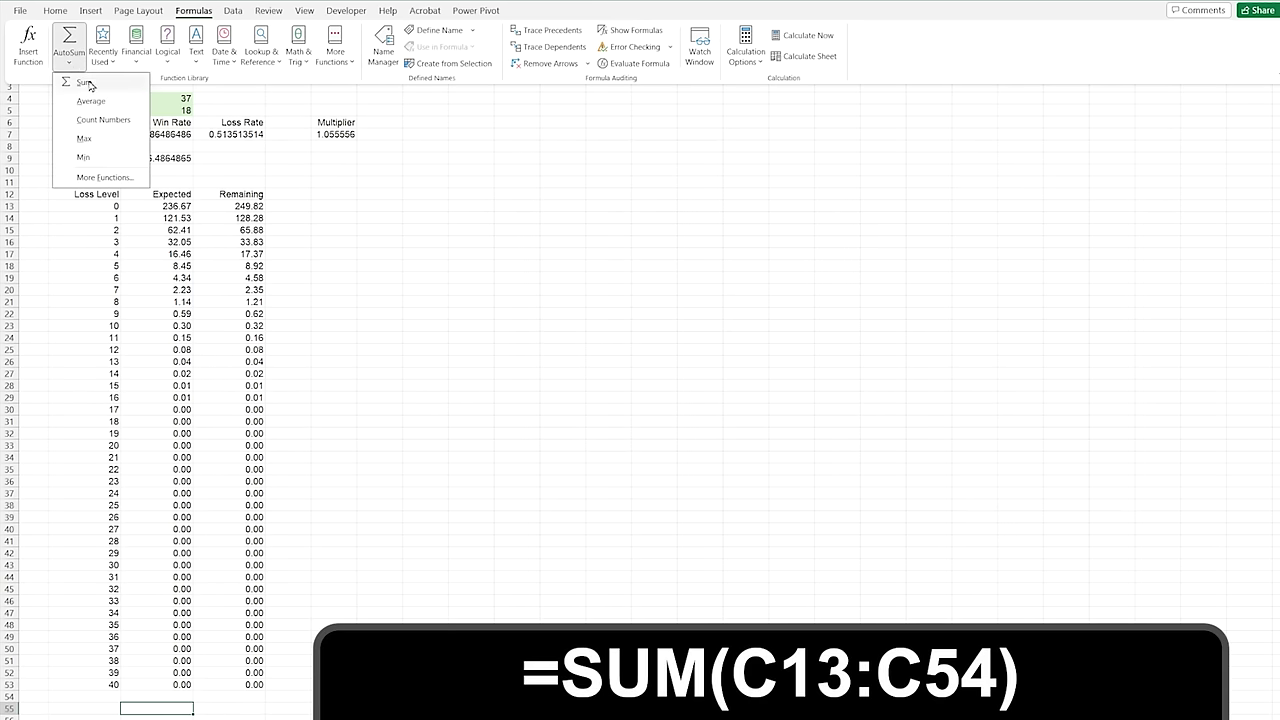
left_click(88, 83)
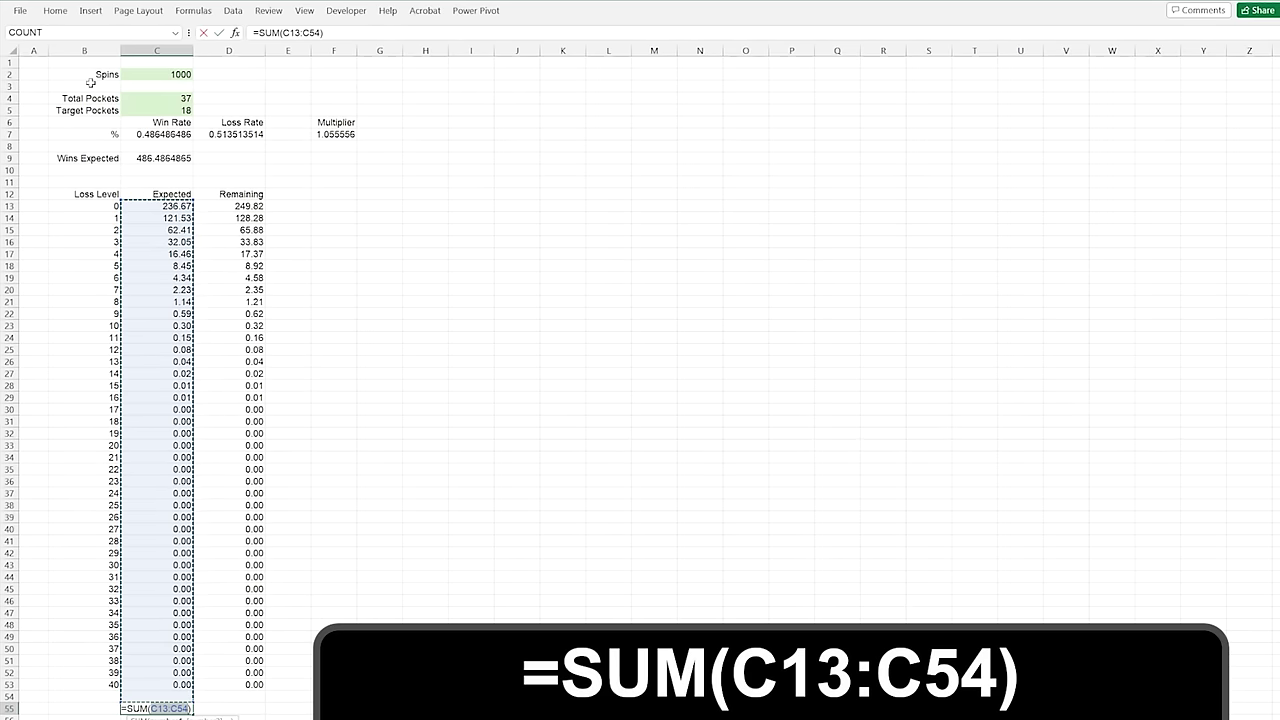
key("ctrl+Return")
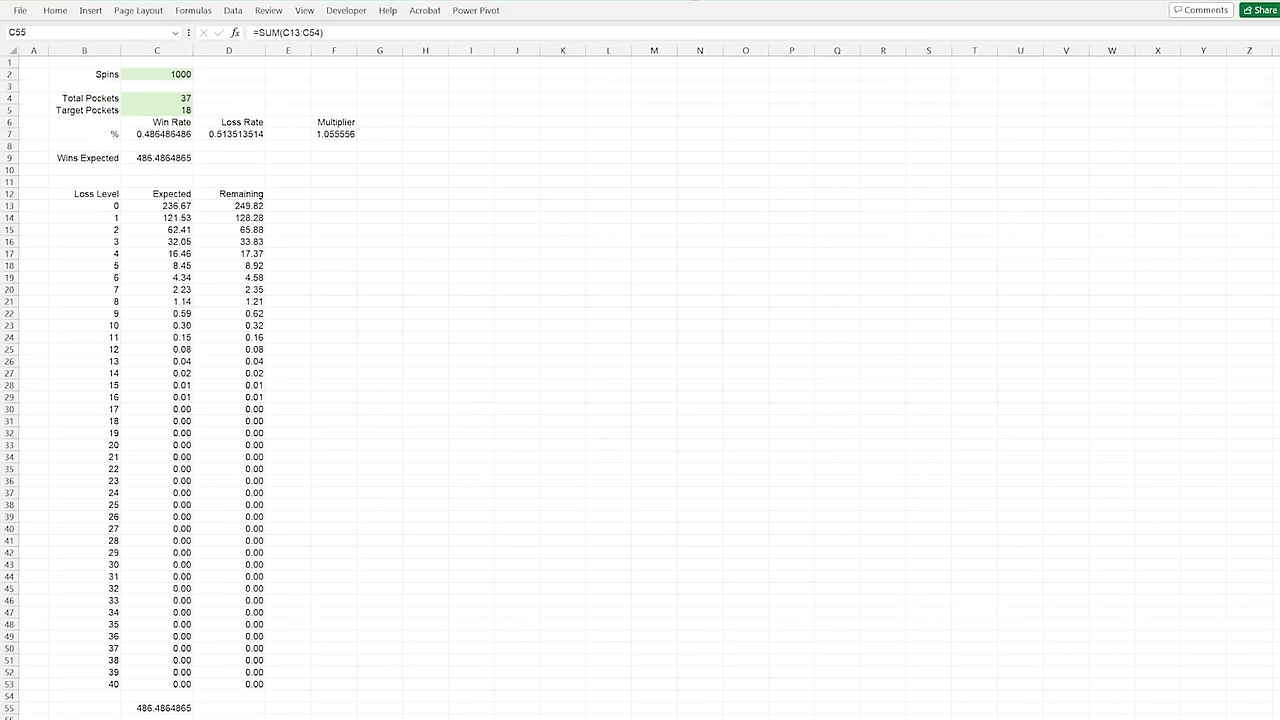
Copy the Red and Black loss-level counts into the worksheet starting at H14
left_click_drag(729, 513, 643, 240)
key("ctrl+c")
right_click(443, 211)
left_click(473, 307)
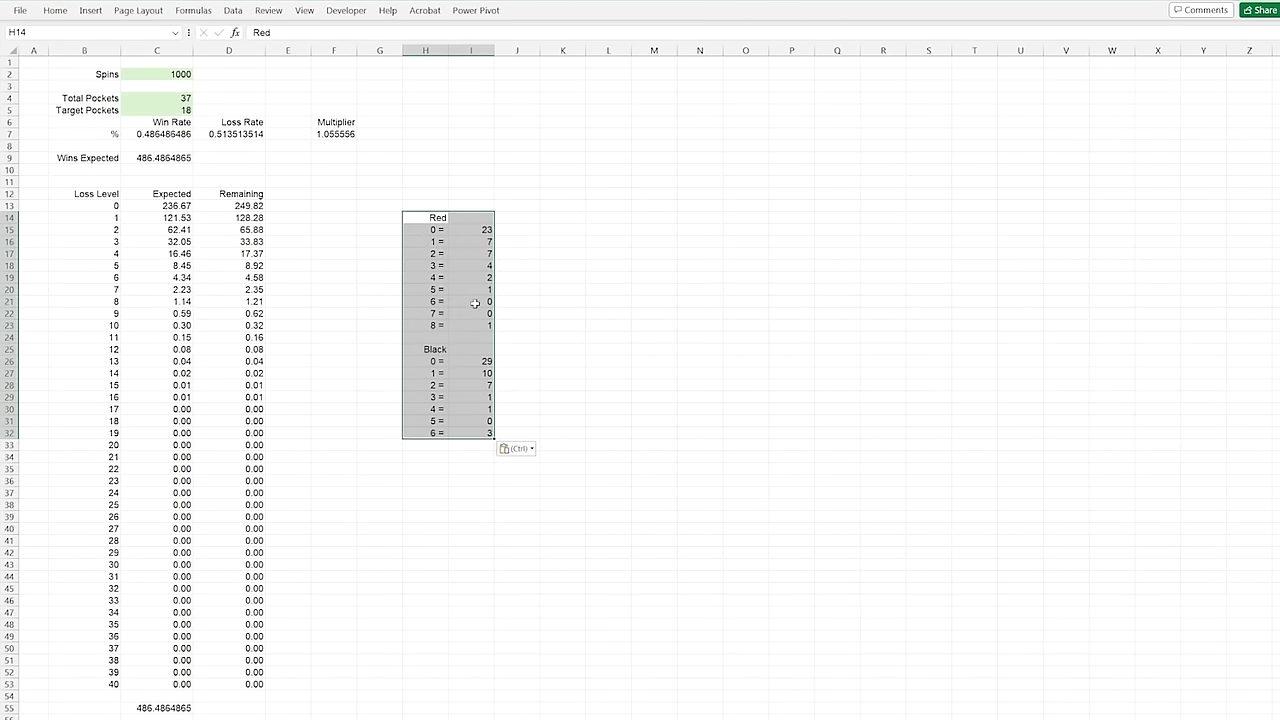
Set the number of Spins in C2 to 100
left_click(185, 74)
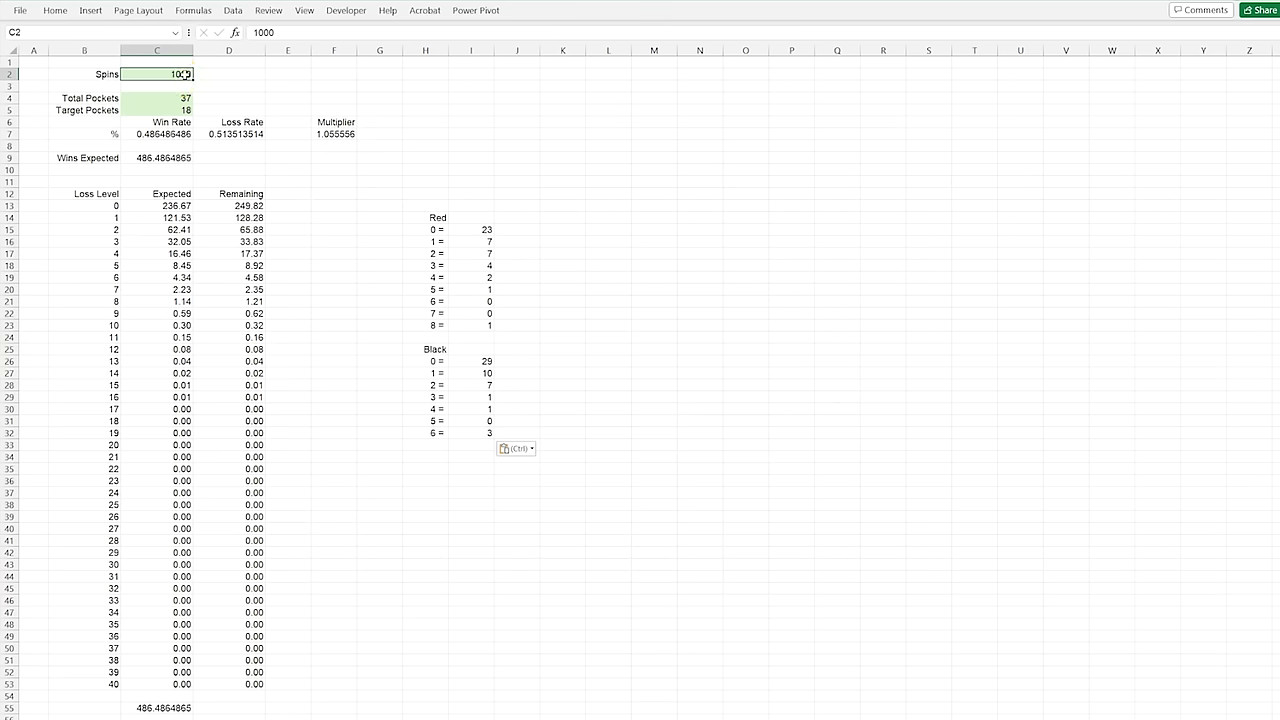
type("100")
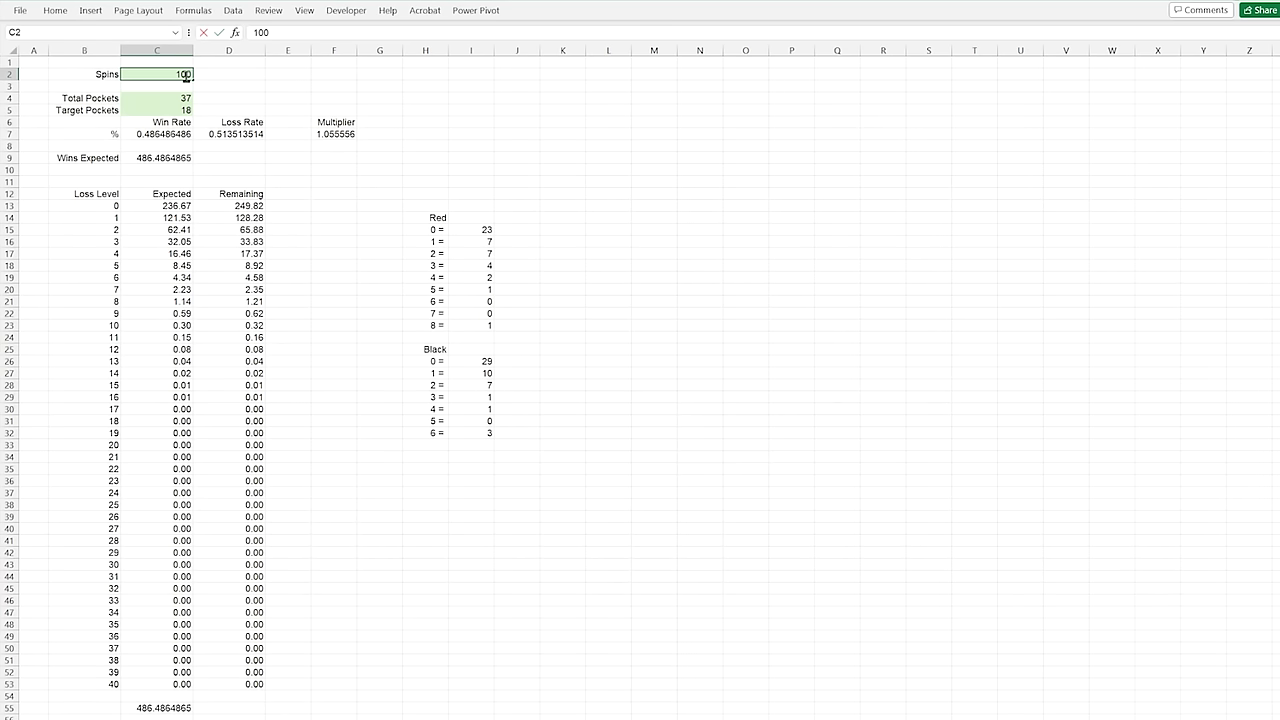
key("Return")
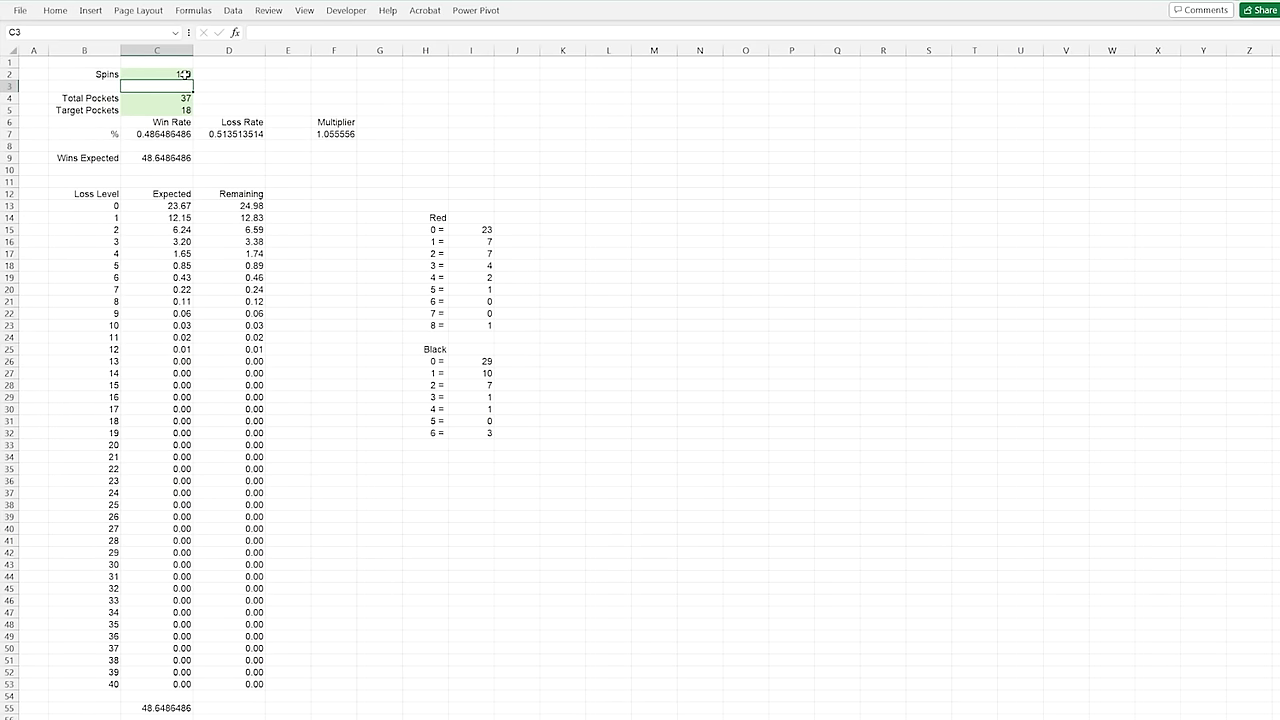
Copy the Red counts from I15:I23 to E13, beside the expected and remaining values
left_click_drag(480, 232, 479, 325)
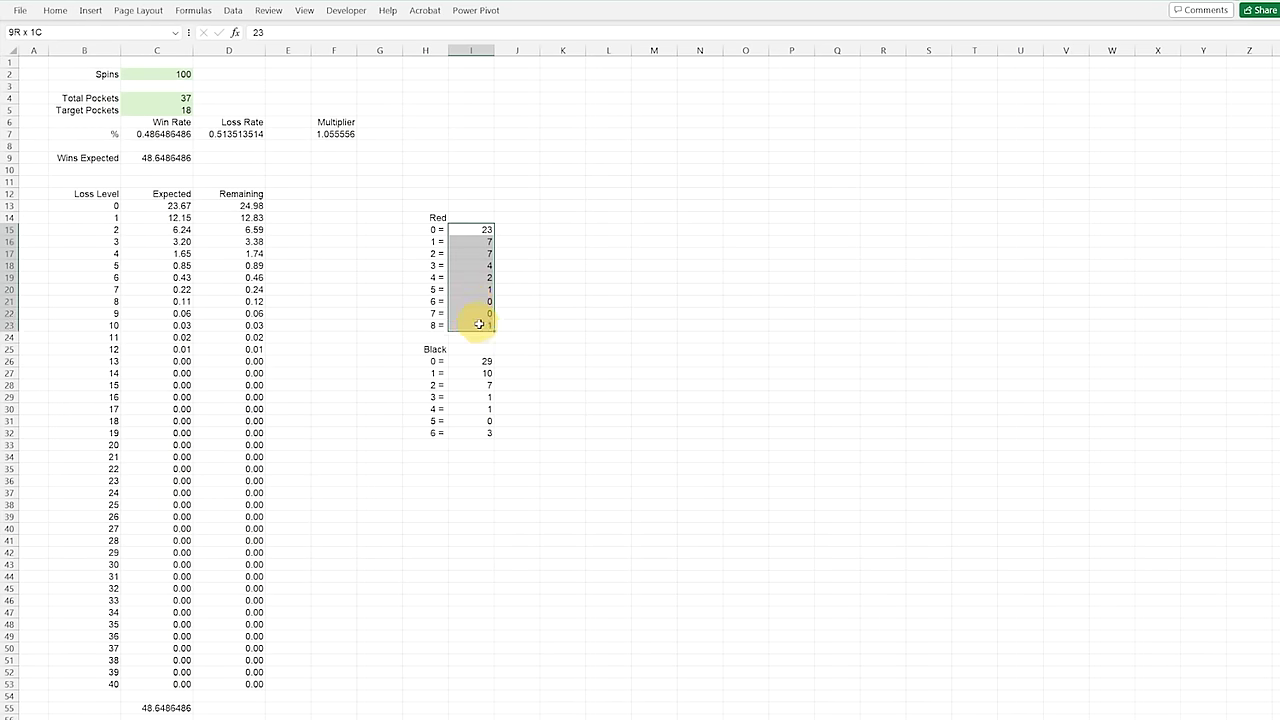
key("ctrl+c")
left_click(286, 206)
key("ctrl+v")
left_click(662, 300)
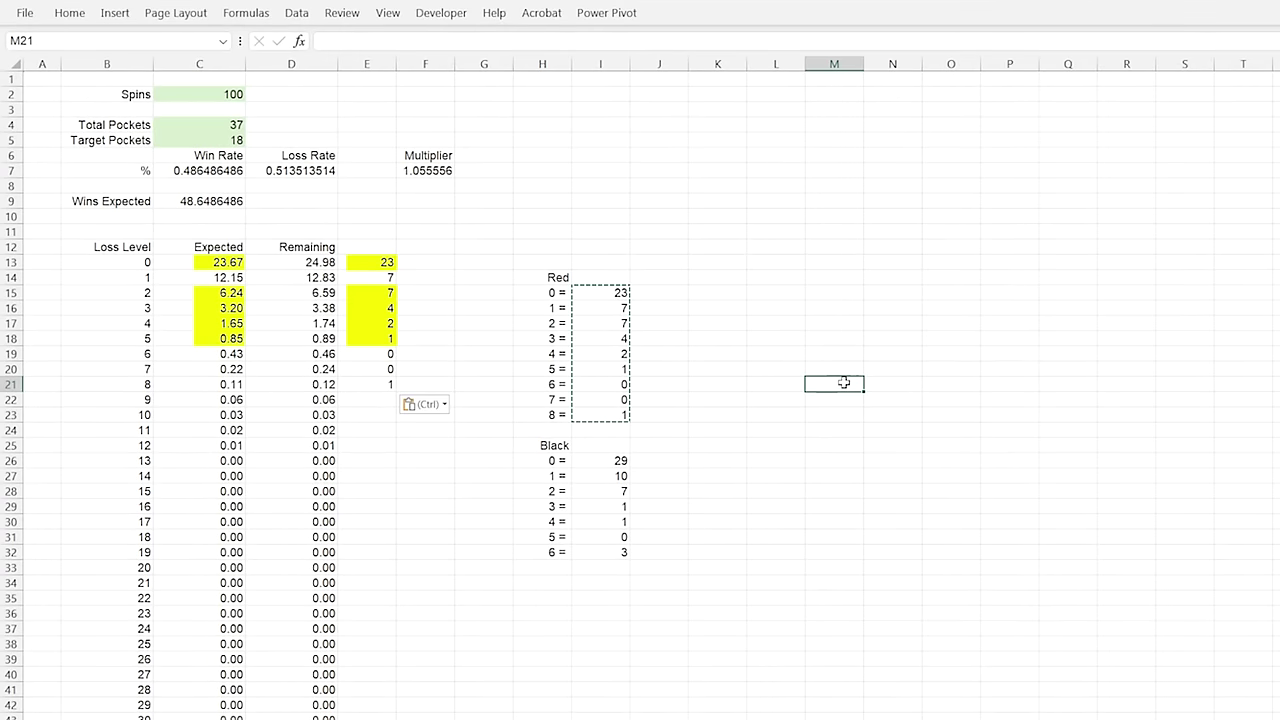
Clear E13:F24 and copy the Black counts from I26:I32 to E13 for comparison with the expected values
left_click_drag(370, 262, 420, 434)
key("Delete")
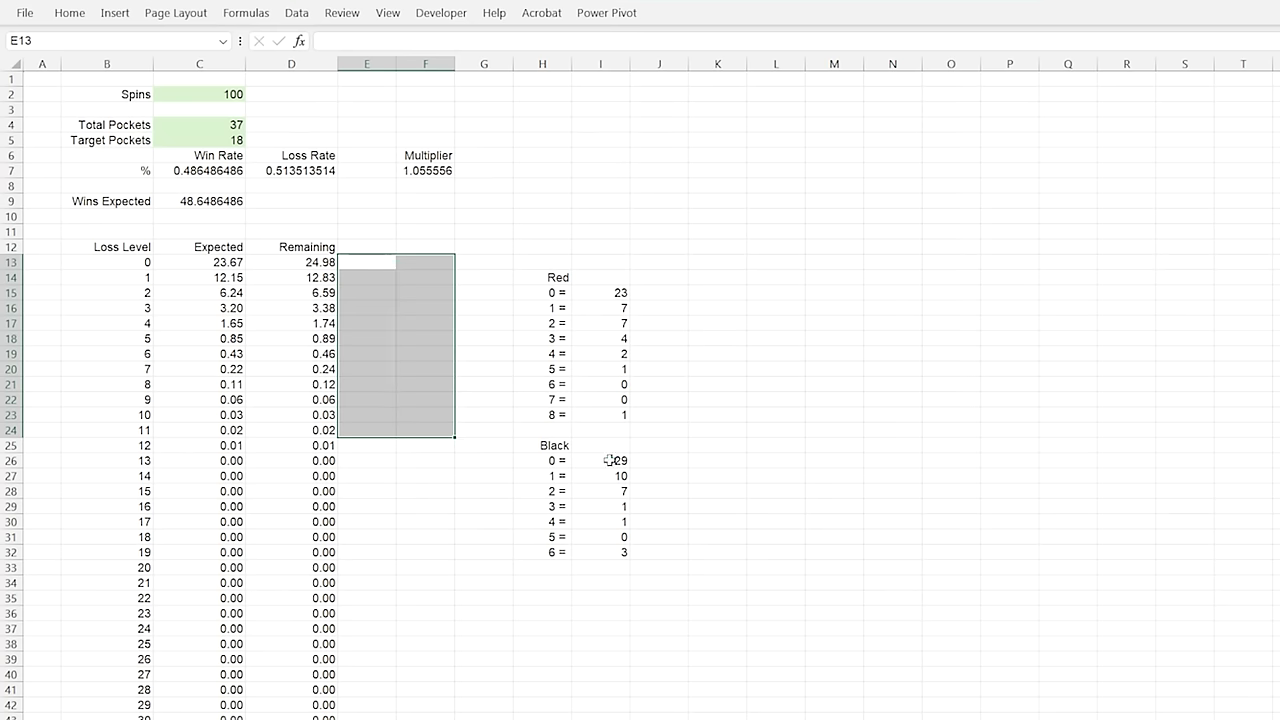
left_click_drag(600, 460, 610, 552)
key("ctrl+c")
left_click(382, 266)
key("ctrl+v")
left_click(775, 460)
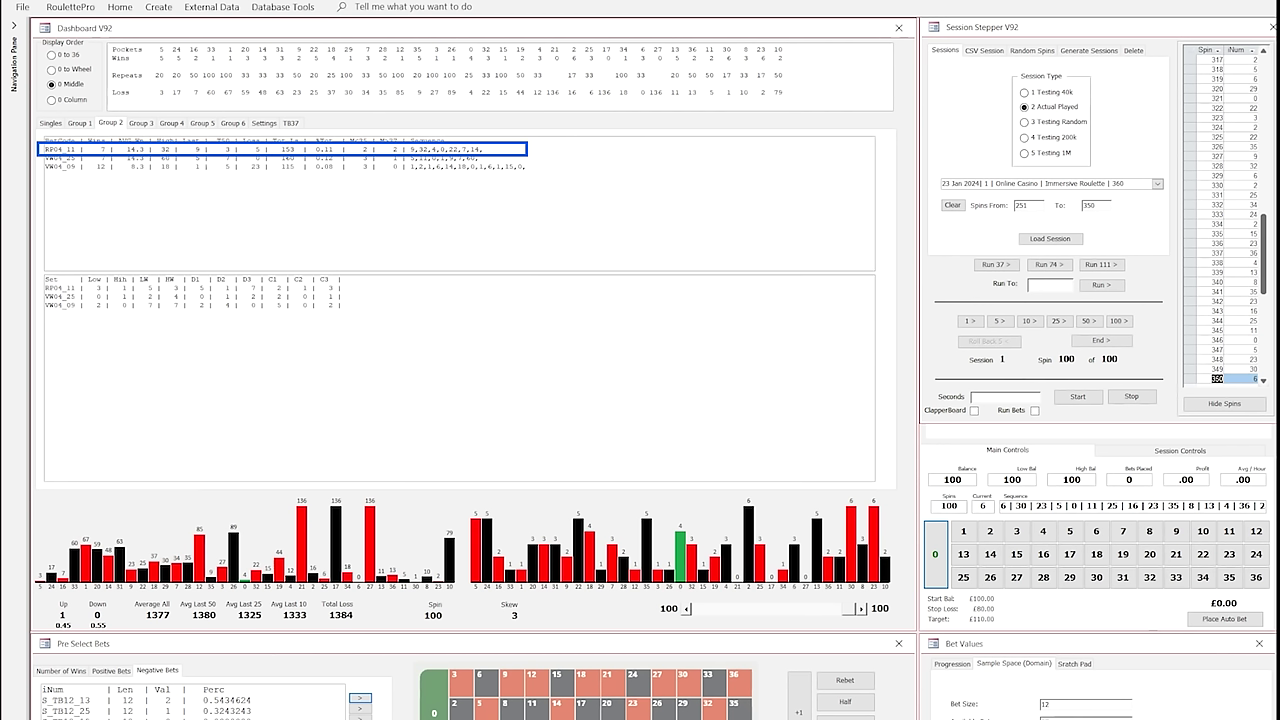
Collect the RP04_11 sequences in Notepad, loading and running the 28 Jan 2024 and 05 Feb 2024 sessions in RoulettePro
key("ctrl+v")
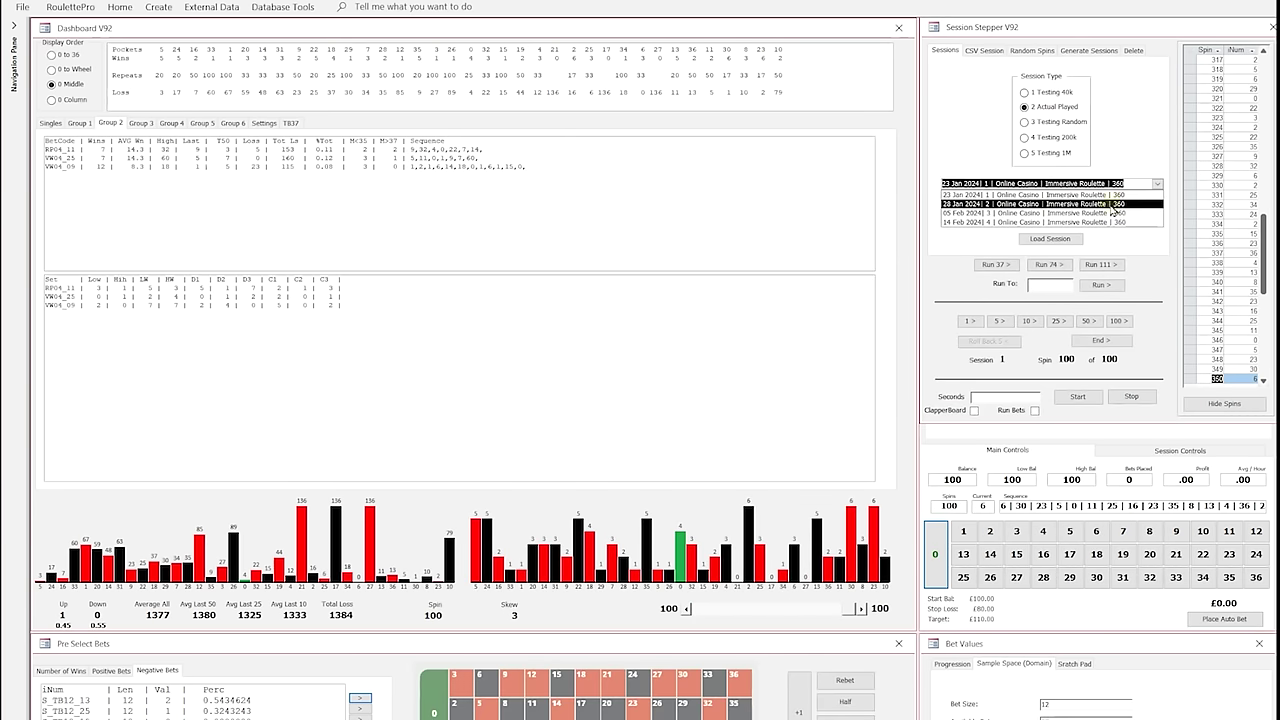
left_click(1050, 238)
left_click(1099, 340)
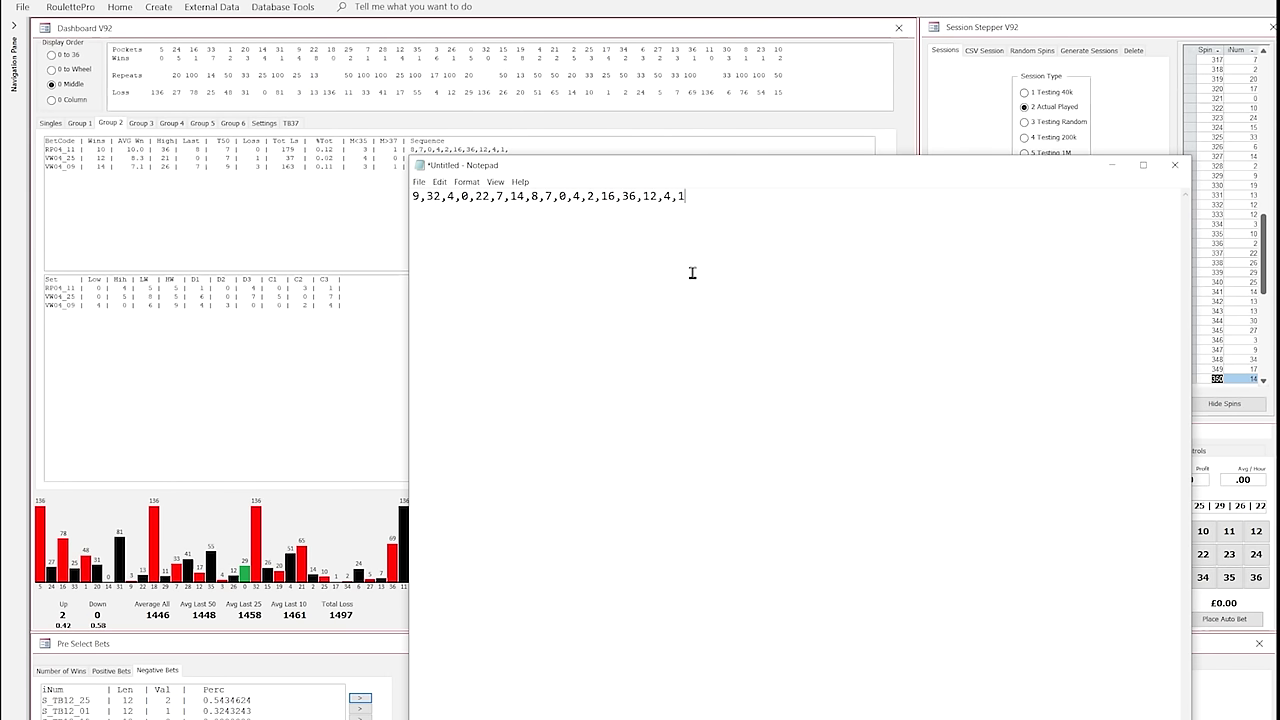
left_click(1065, 208)
left_click(1066, 238)
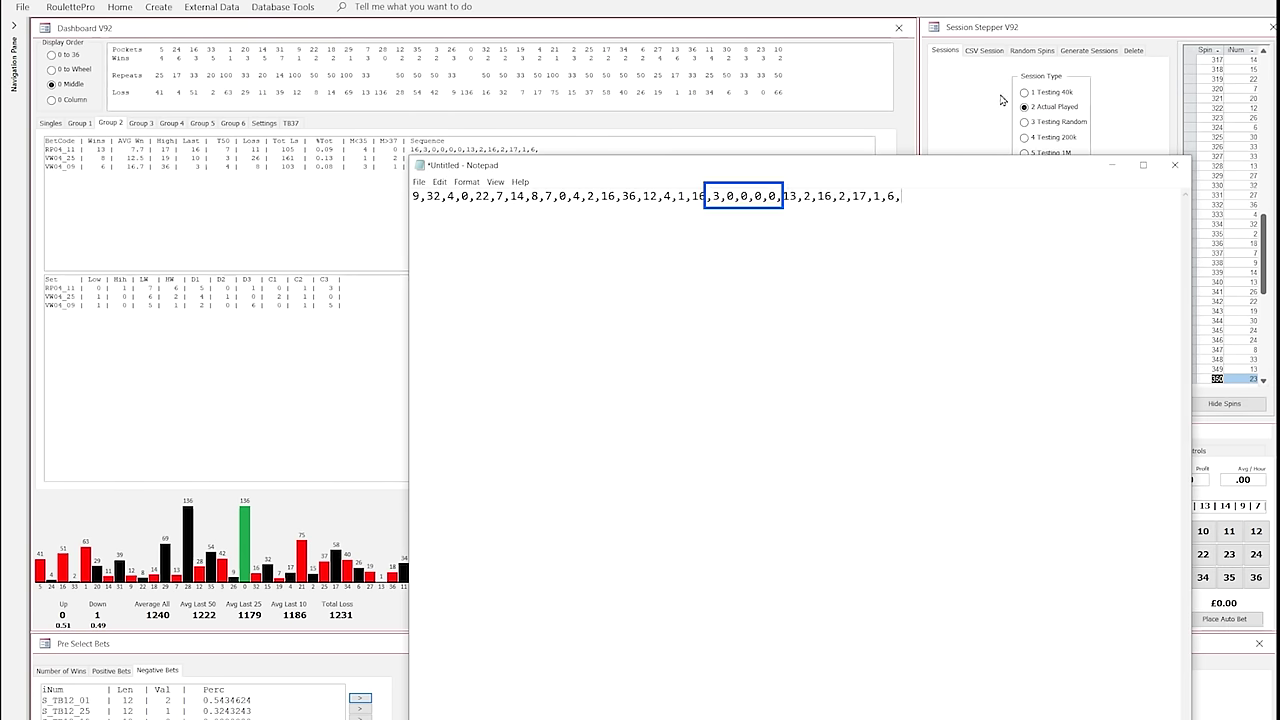
Load the 14 Feb 2024 session and run it to the end
left_click(1093, 135)
left_click(1068, 232)
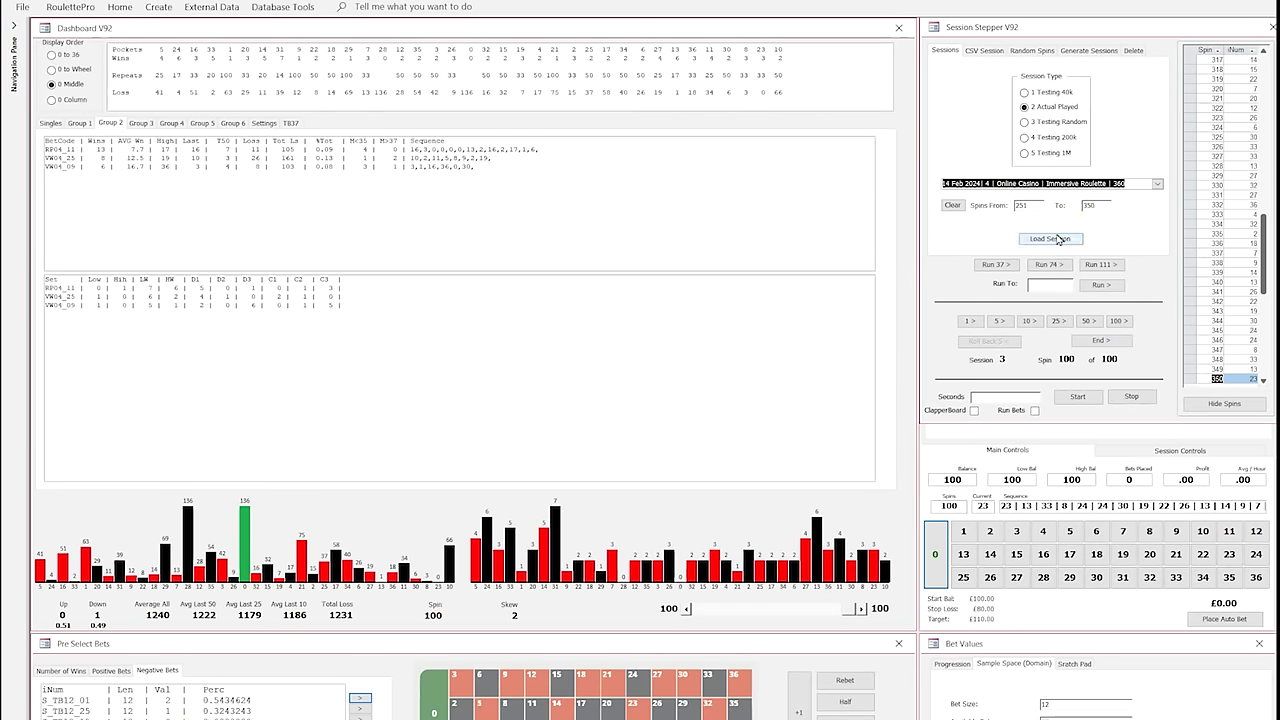
left_click(1068, 236)
left_click(1100, 341)
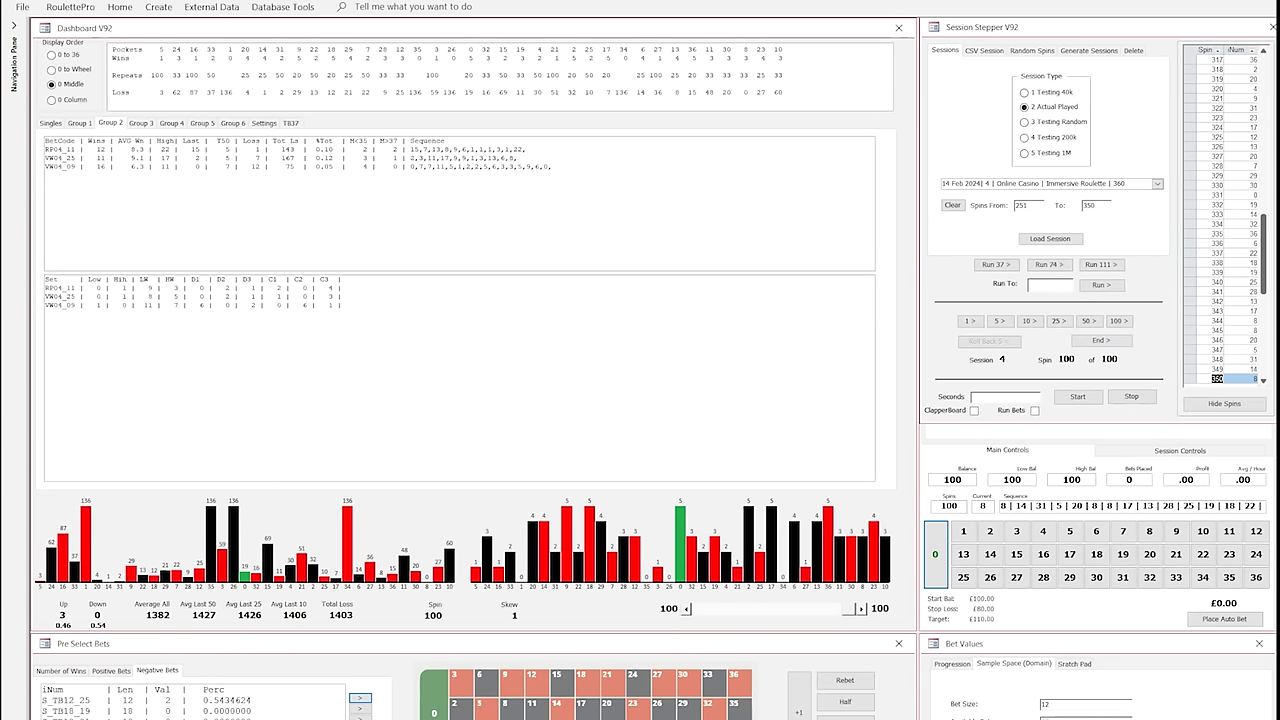
Append the fourth session's RP04_11 sequence in Notepad and copy the whole combined sequence into the CSV String Analysis input
key("alt+Tab")
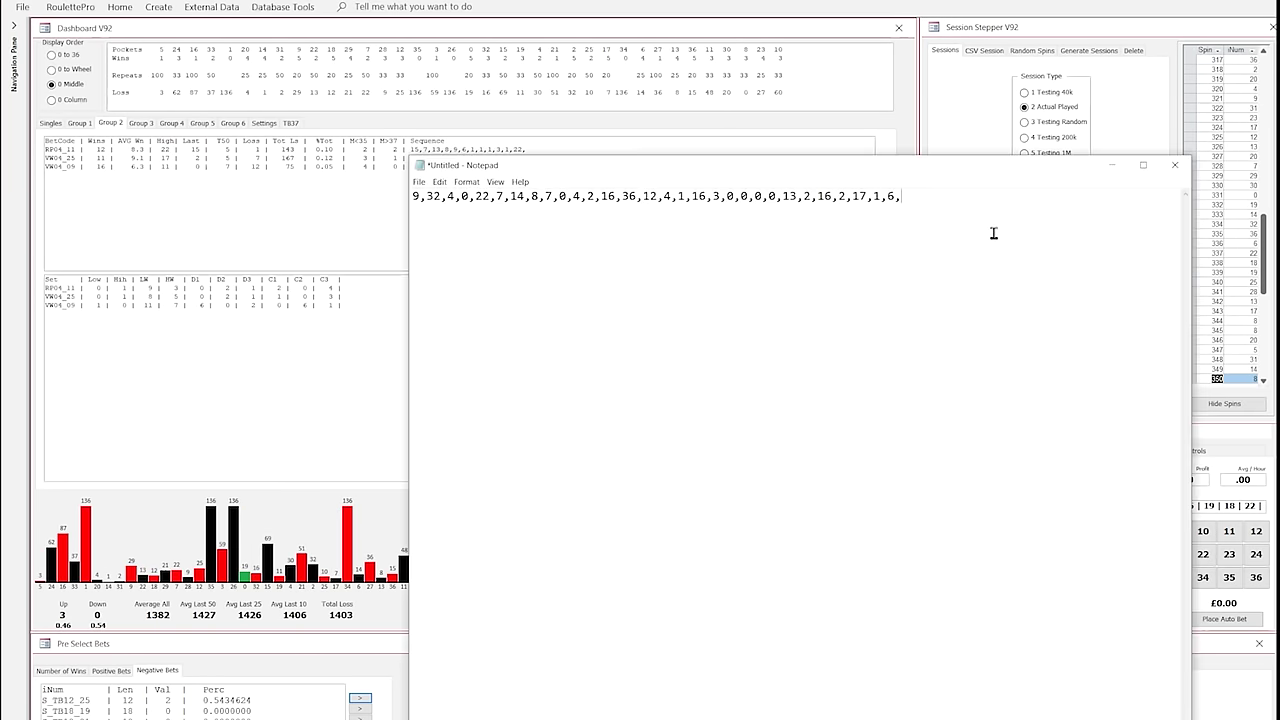
key("ctrl+v")
left_click_drag(1088, 196, 392, 200)
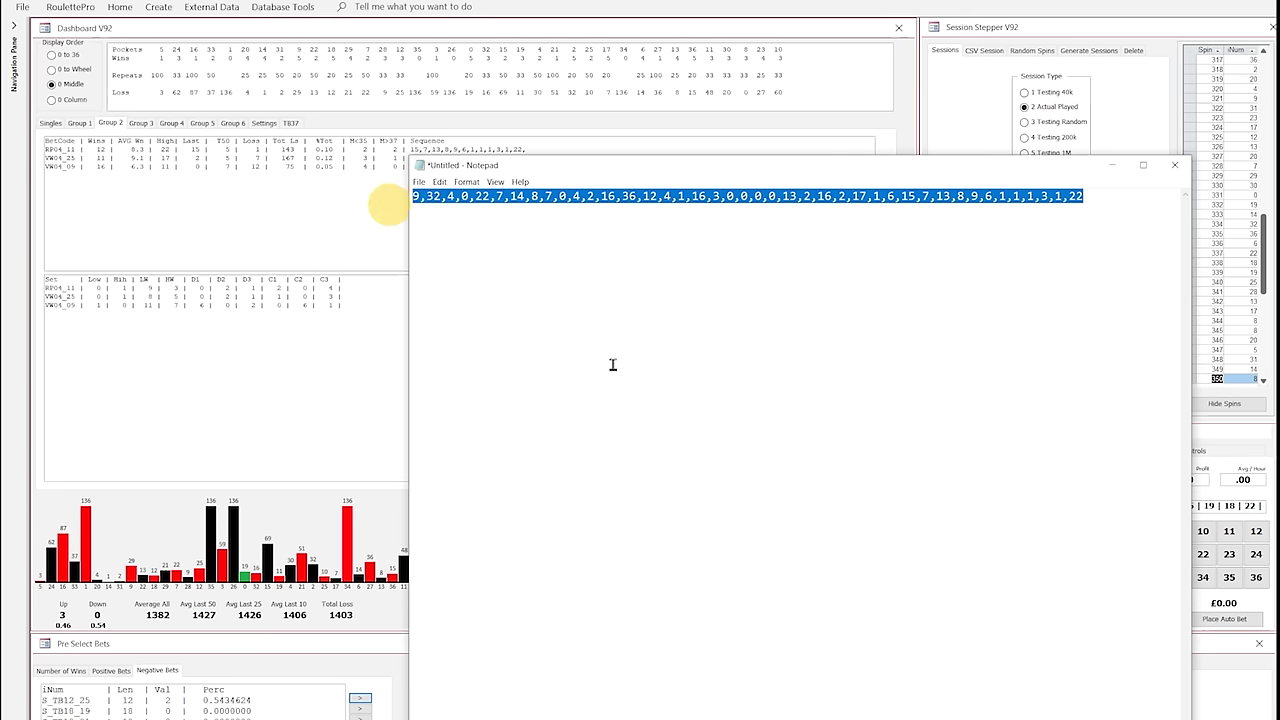
key("ctrl+c")
left_click(545, 84)
key("ctrl+v")
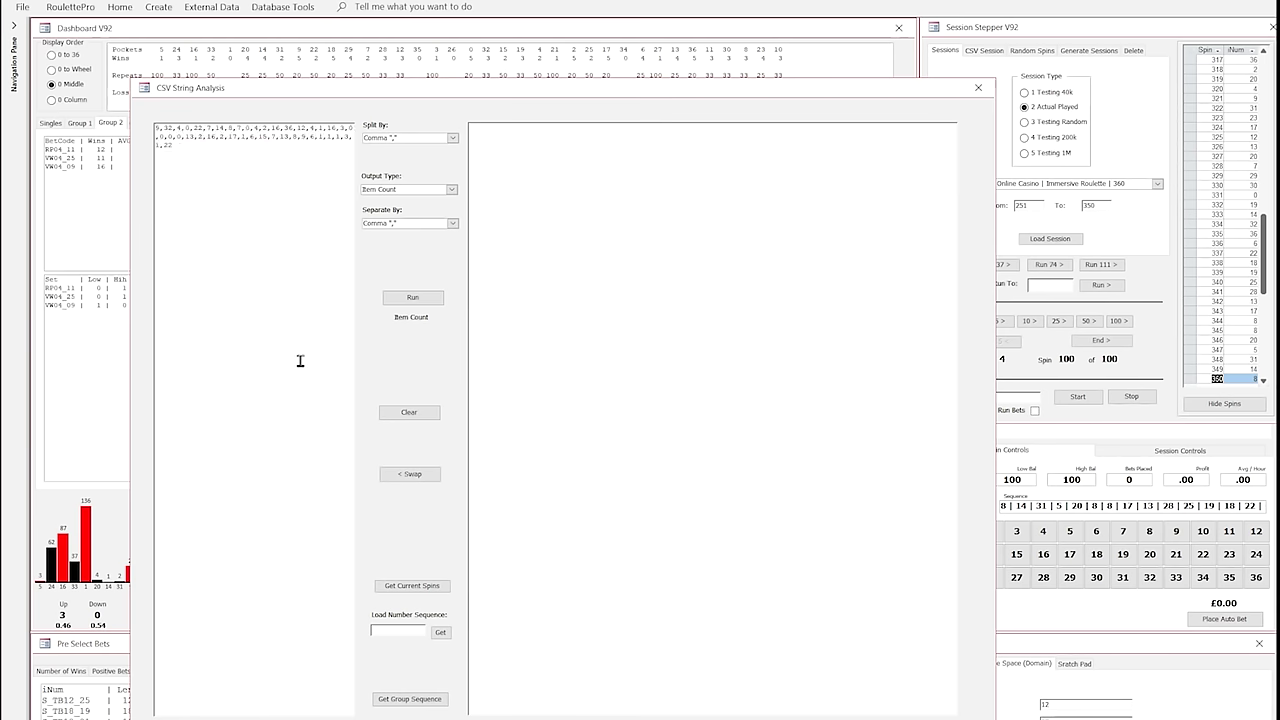
Run the Item Count analysis and copy its results into the Excel worksheet at H12
left_click(414, 301)
left_click_drag(494, 437, 471, 131)
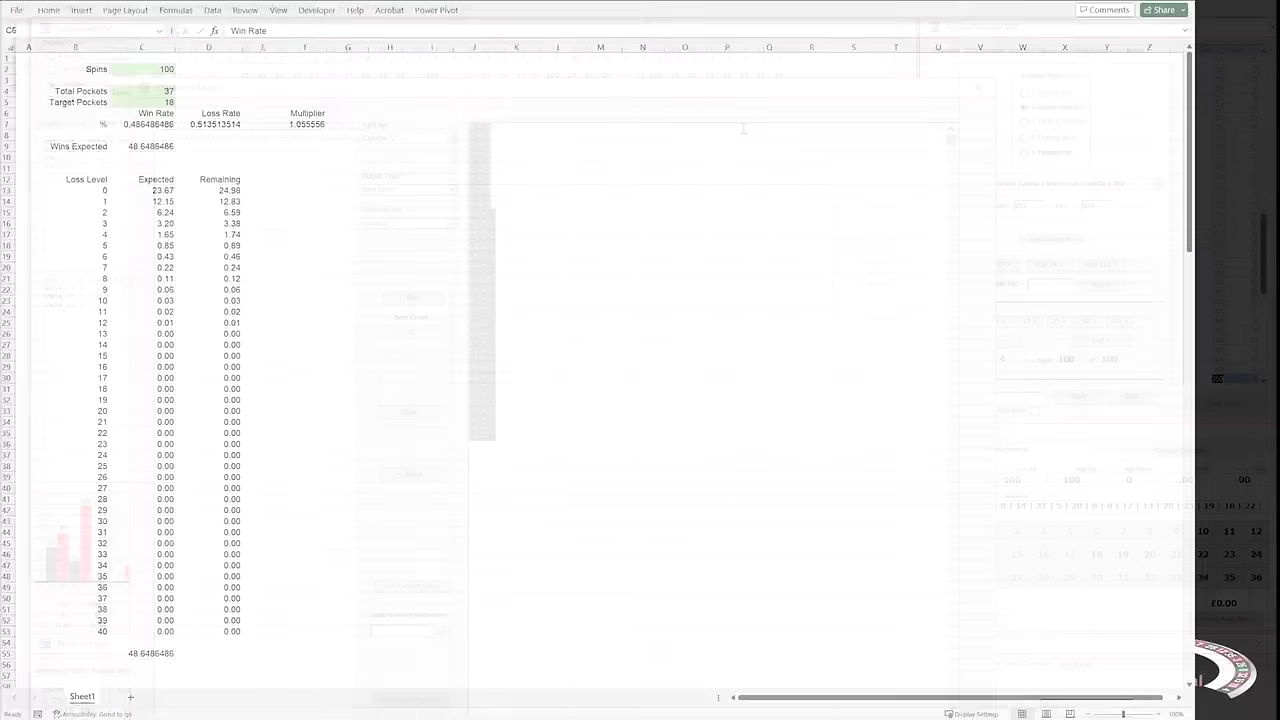
right_click(383, 177)
left_click(418, 262)
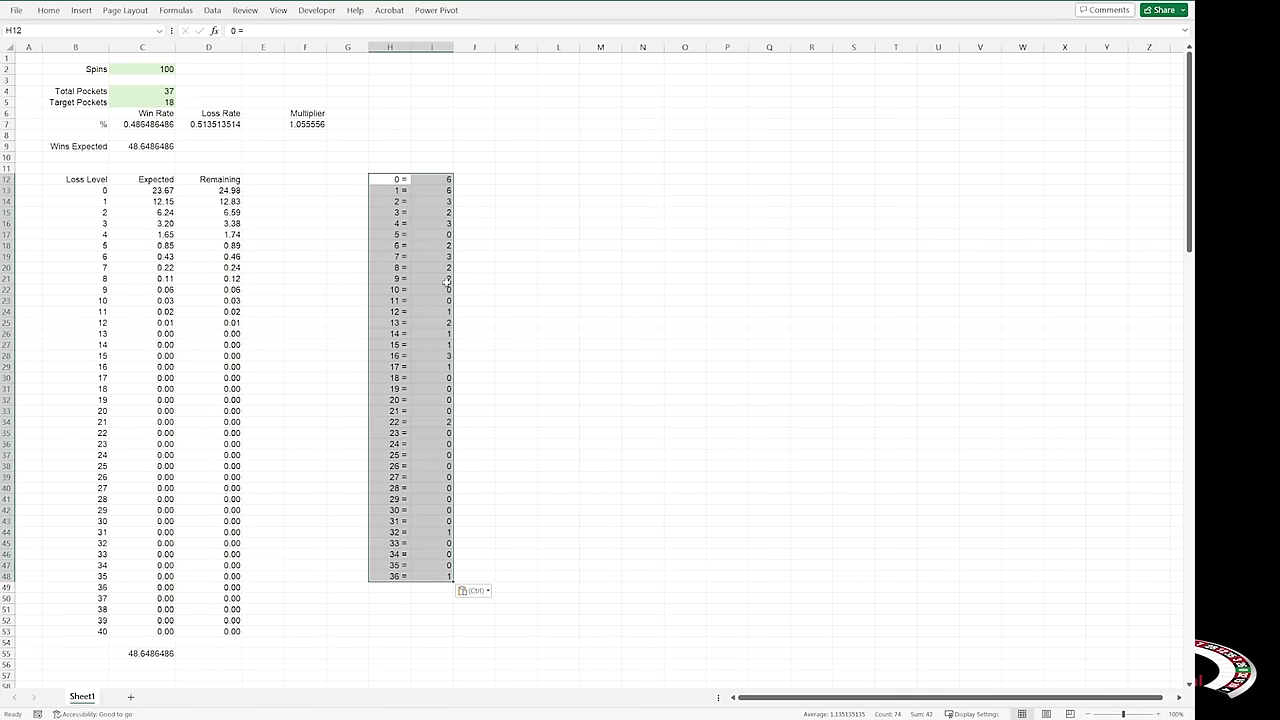
Set Spins to 400 and Target Pockets to 4
left_click(148, 81)
left_click(154, 68)
type("400")
key("Return")
key("Return")
key("Return")
type("4")
key("Return")
Copy the actual counts from I12:I48 to E13, beside the expected and remaining values
left_click_drag(440, 179, 420, 577)
key("ctrl+c")
left_click(262, 190)
key("ctrl+v")
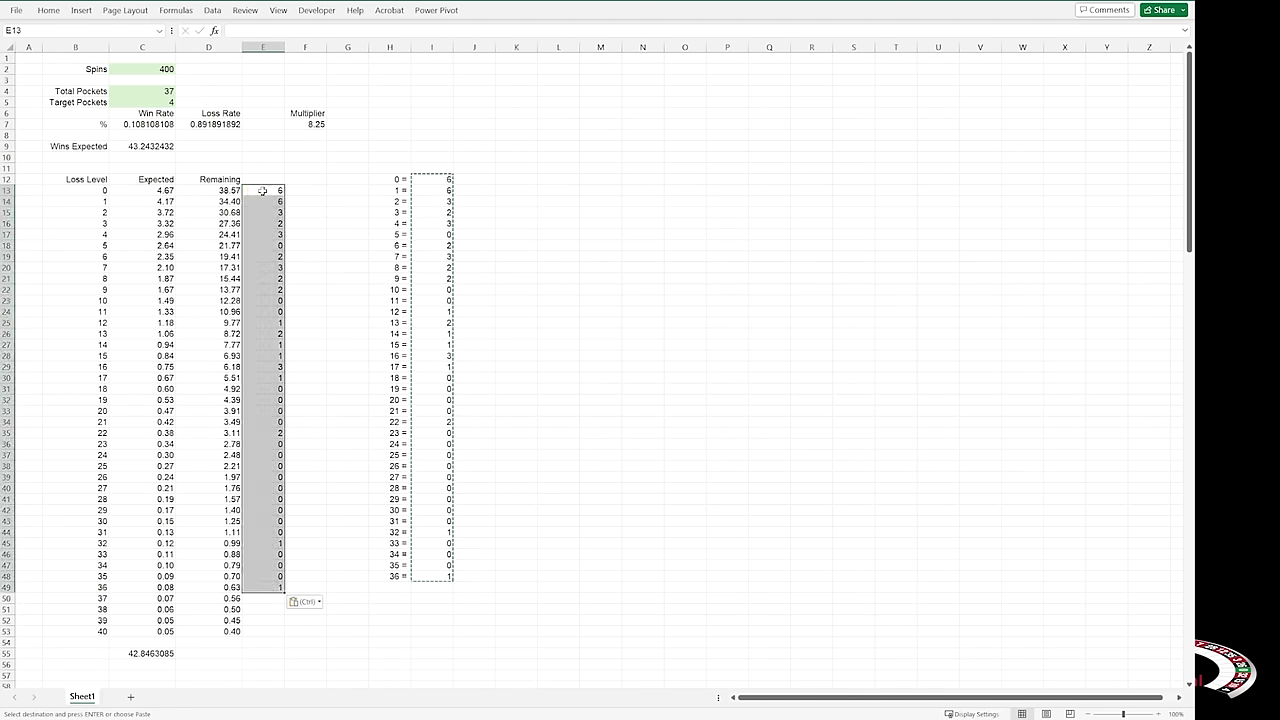
left_click(509, 276)
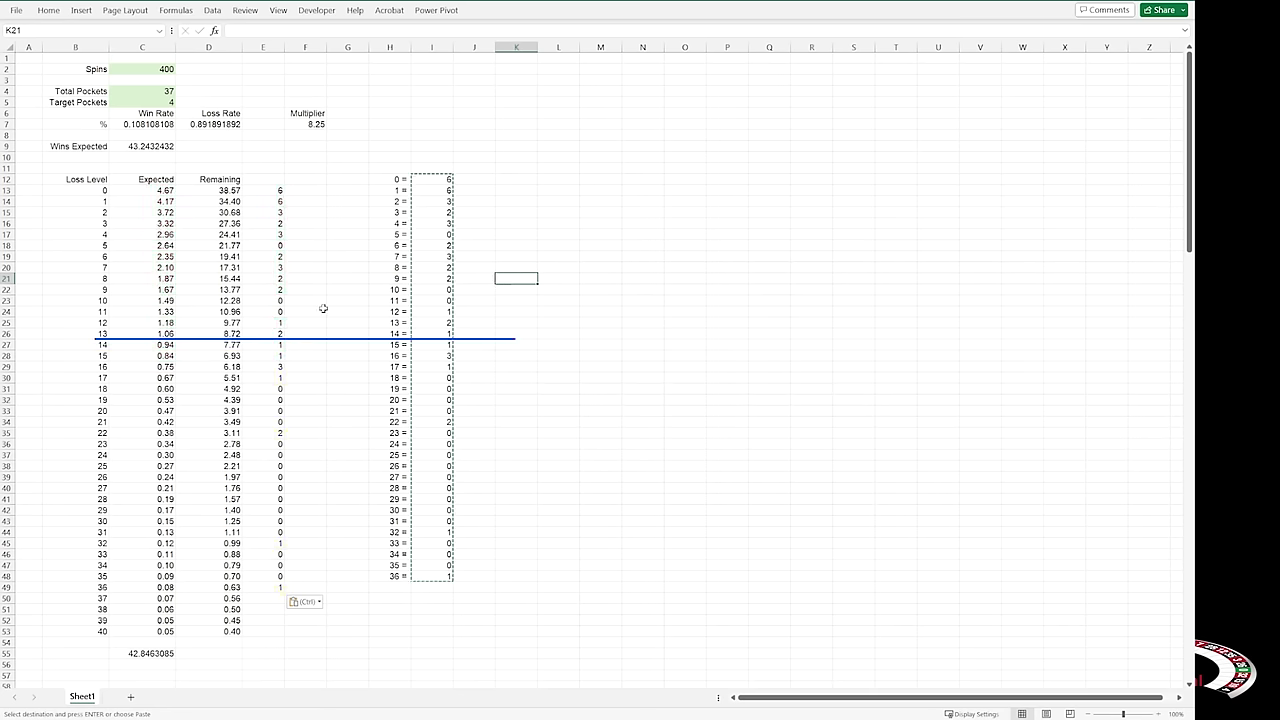
Check the sums of expected wins for levels 14 to 40 and of expected and actual wins for the first ten levels
left_click_drag(165, 345, 157, 632)
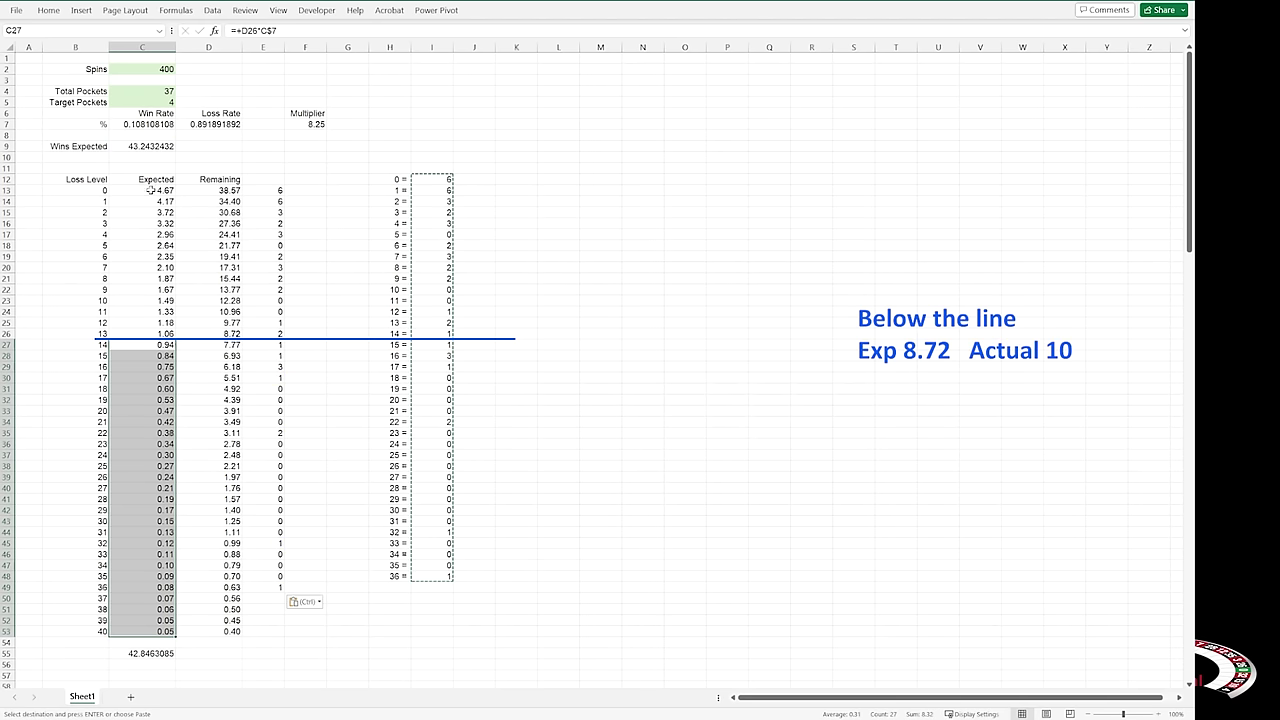
left_click_drag(150, 190, 147, 280)
left_click_drag(262, 190, 259, 287)
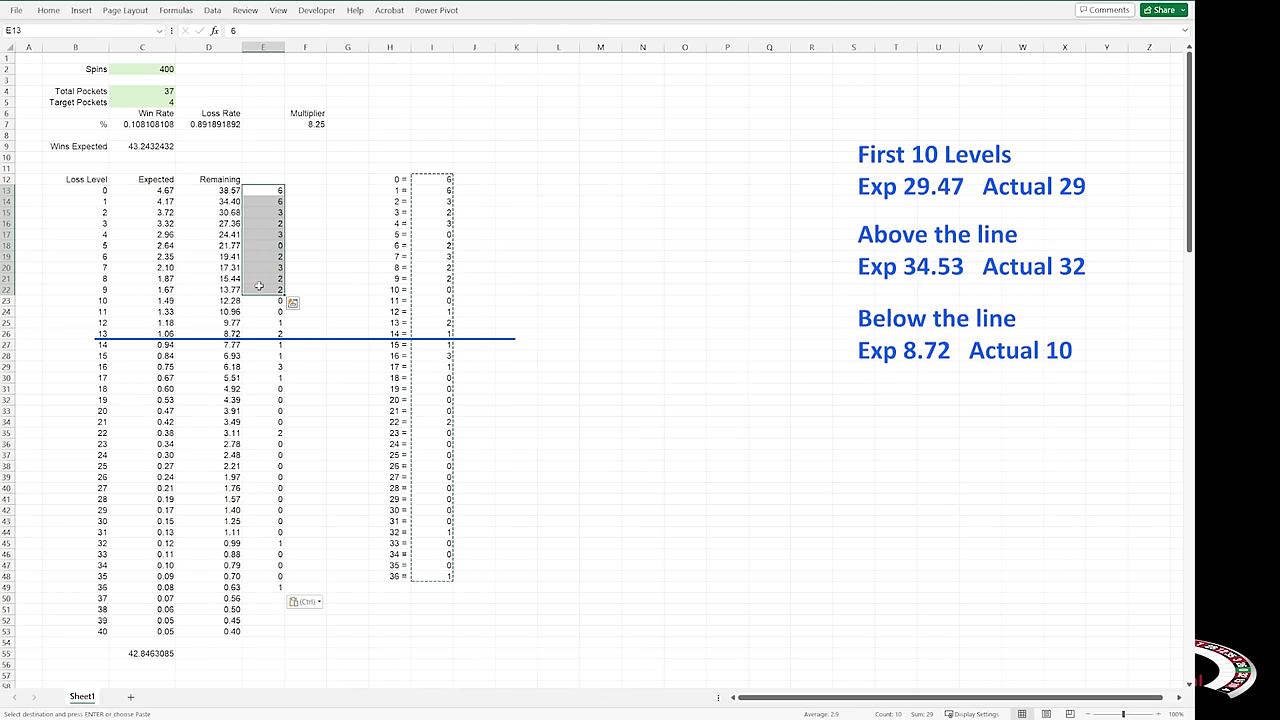
left_click(444, 590)
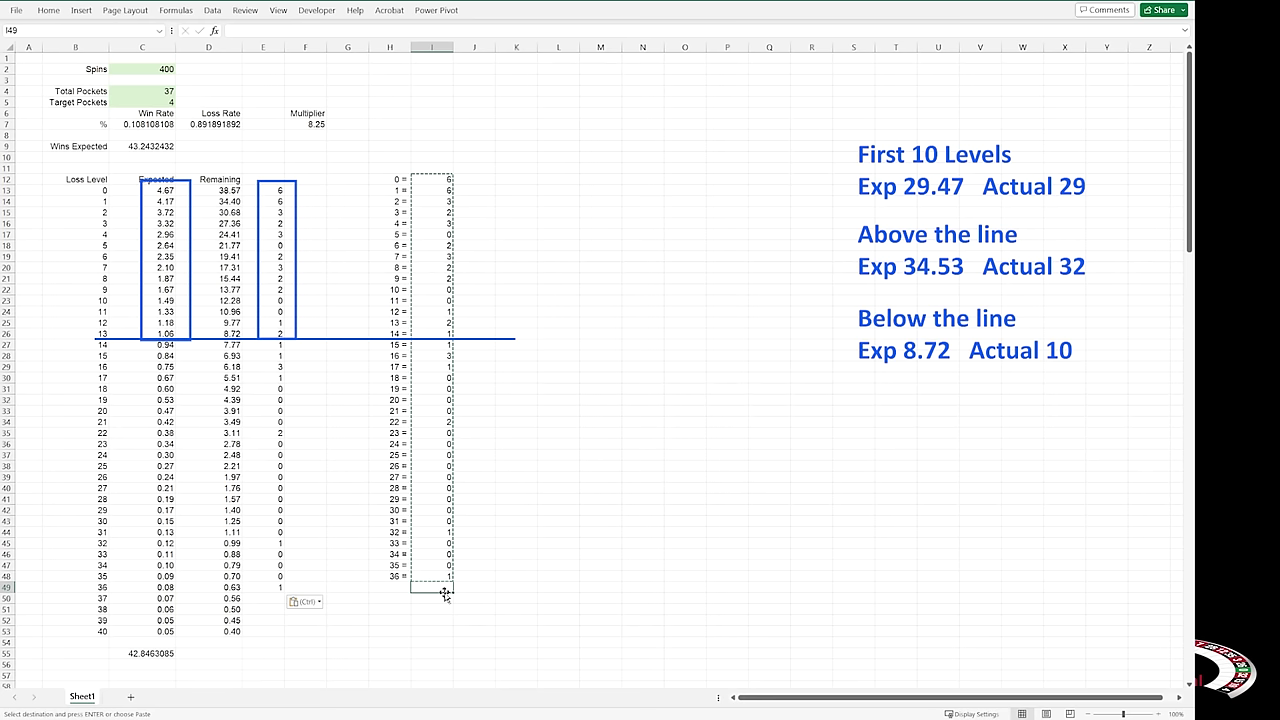